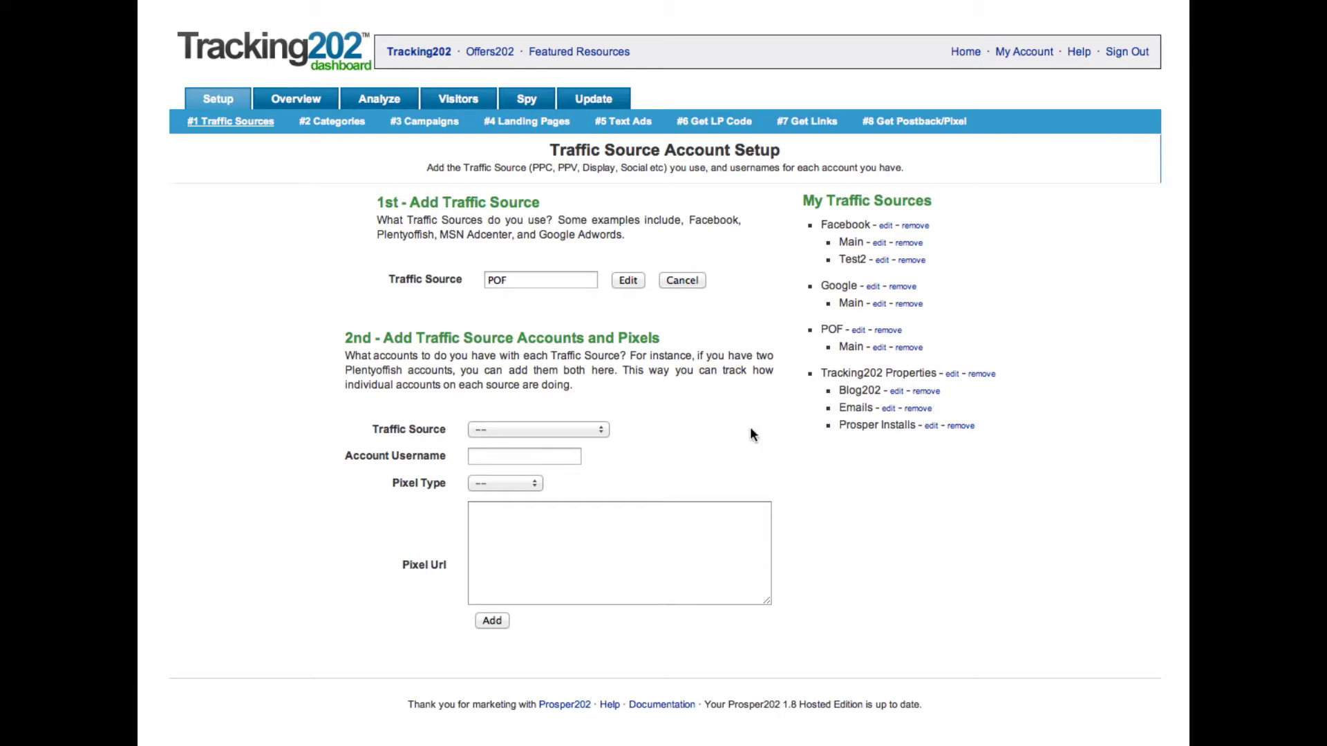
# Choose POF as the traffic source and start entering Demo as the account username.
pyautogui.click(583, 428)
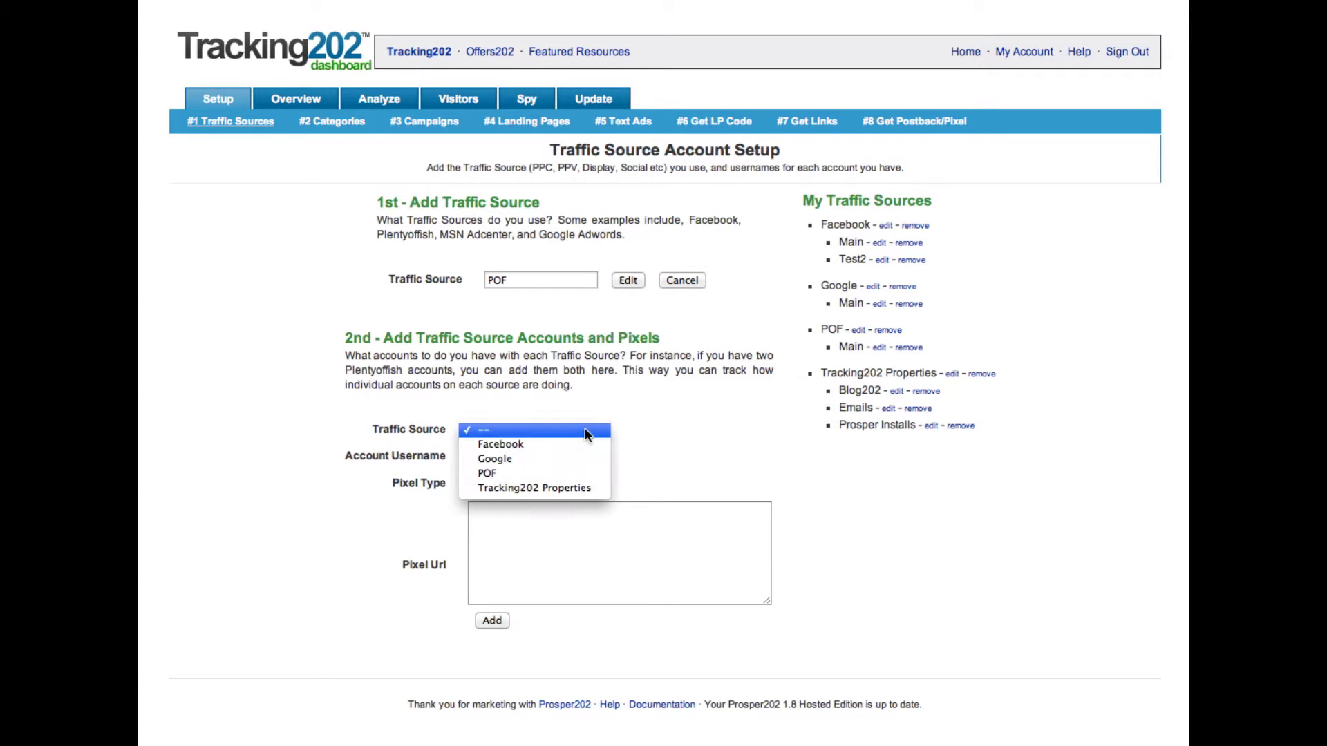
pyautogui.click(516, 470)
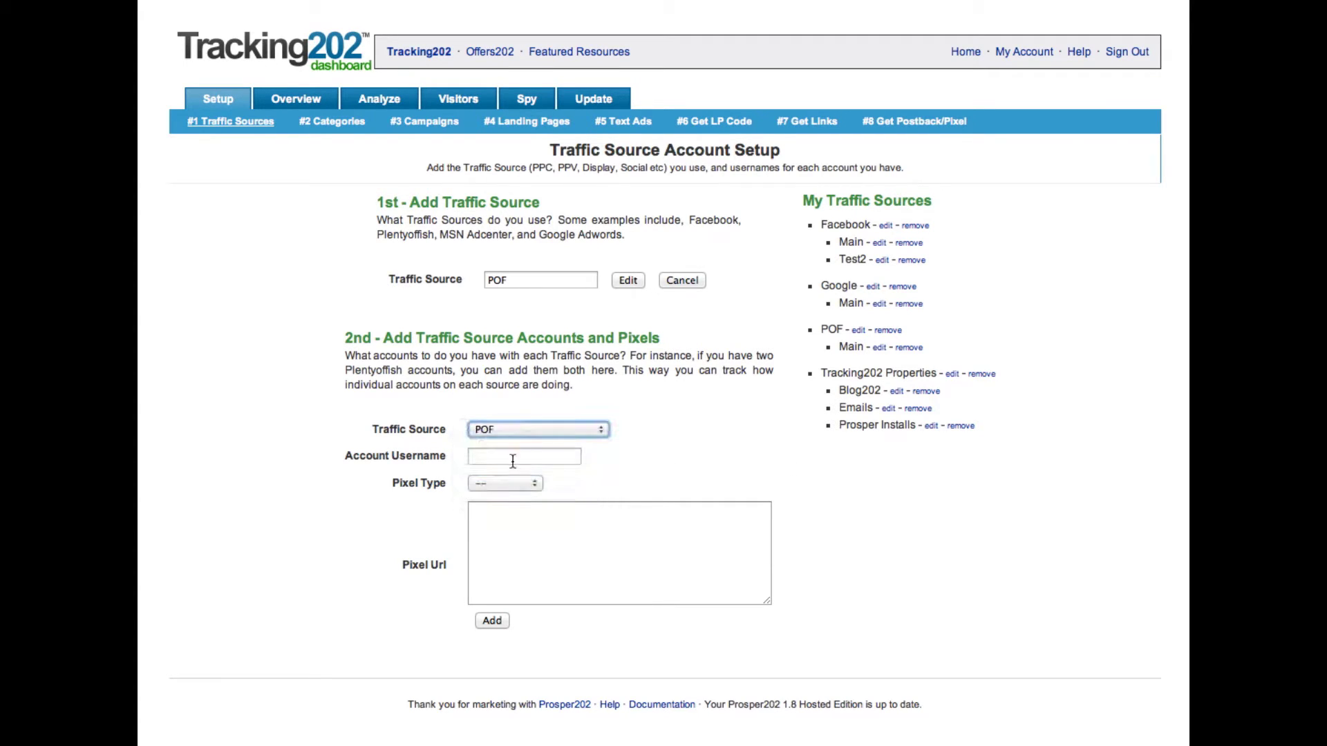
pyautogui.click(512, 457)
pyautogui.write('De')
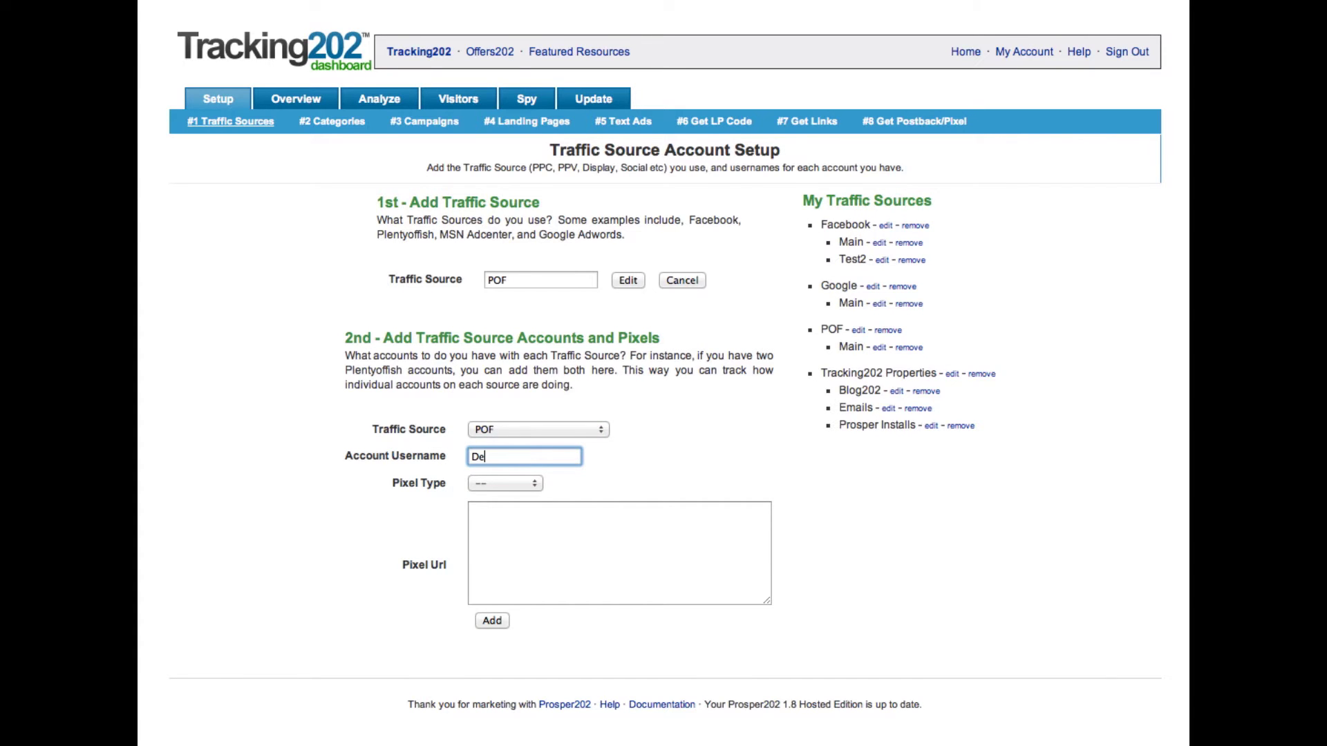
pyautogui.write('mo')
# Check the Pixel Type options without choosing one, then bring up the POF pixel code notes.
pyautogui.click(503, 481)
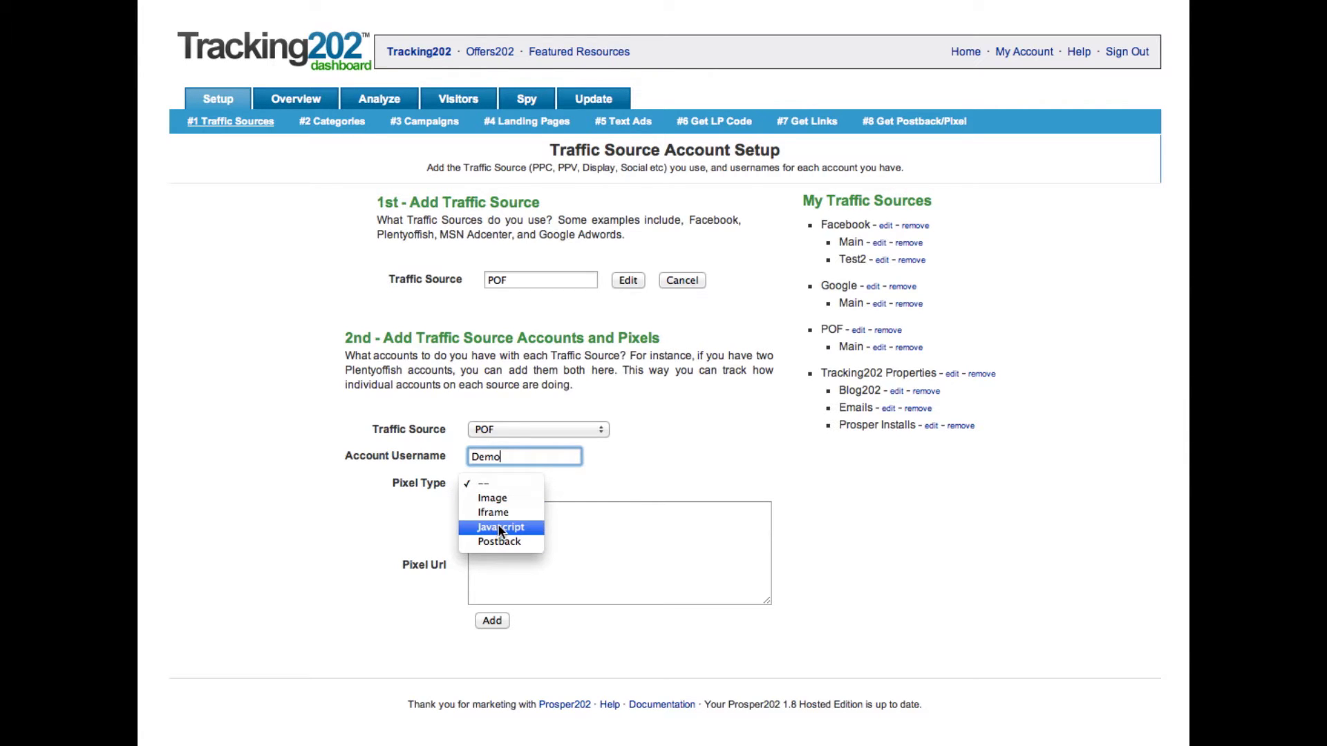
pyautogui.click(623, 482)
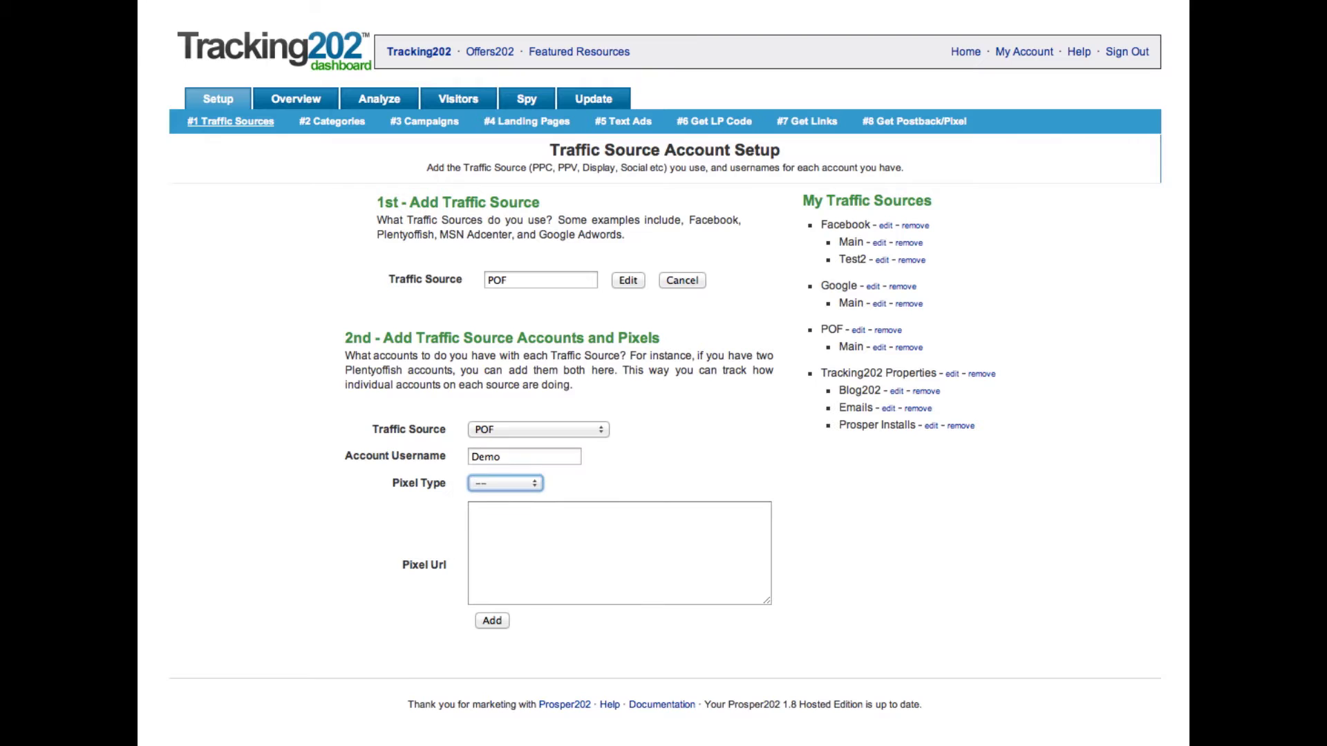
pyautogui.click(673, 456)
pyautogui.press('super+Tab')
# Select the src URL in the POF iframe pixel line, then return to the Demo account form.
pyautogui.moveTo(953, 15); pyautogui.dragTo(952, 345)
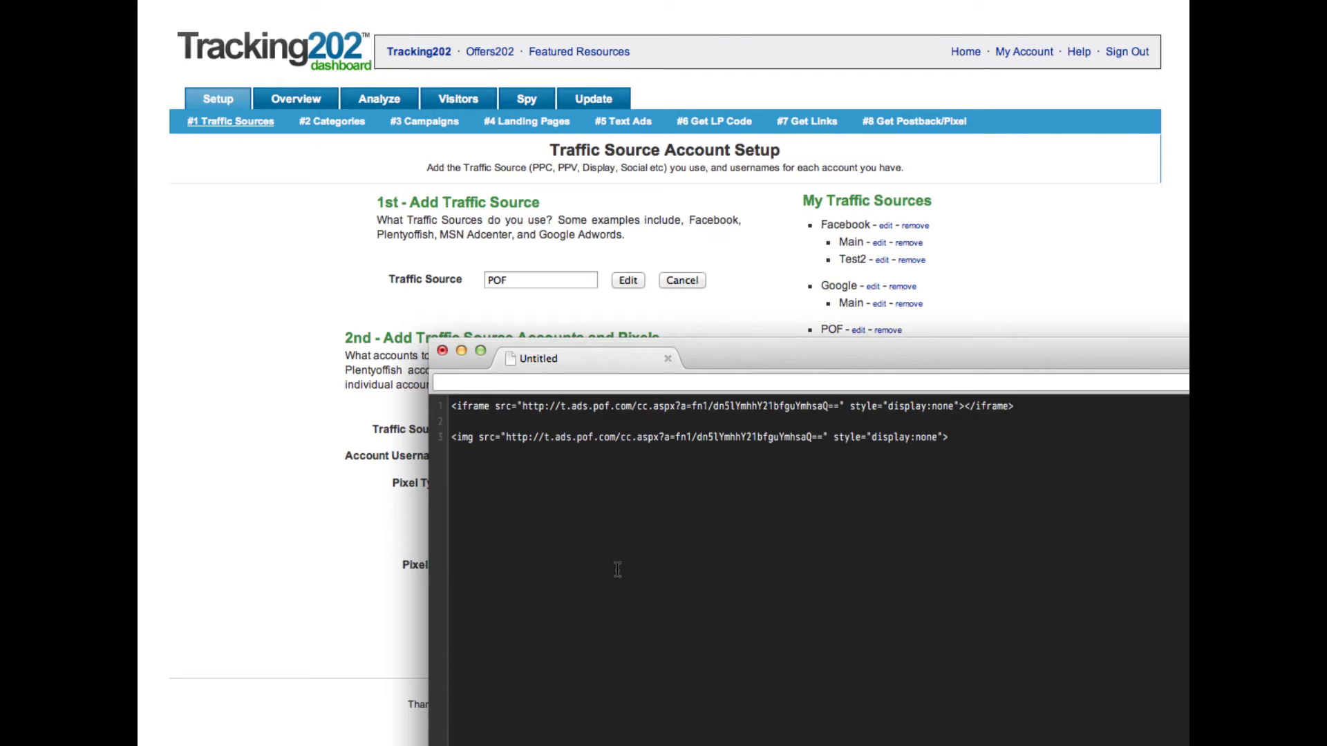
pyautogui.click(453, 406)
pyautogui.moveTo(453, 405); pyautogui.dragTo(932, 461)
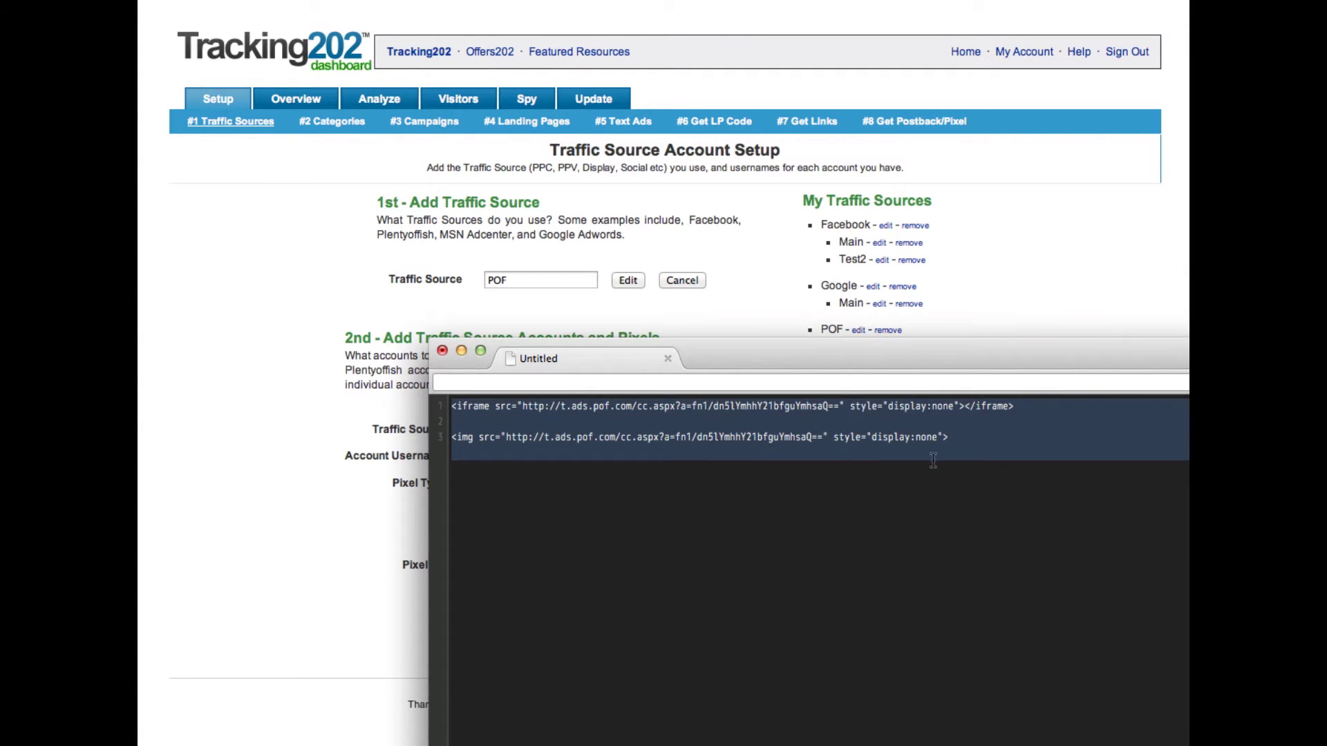
pyautogui.click(1014, 406)
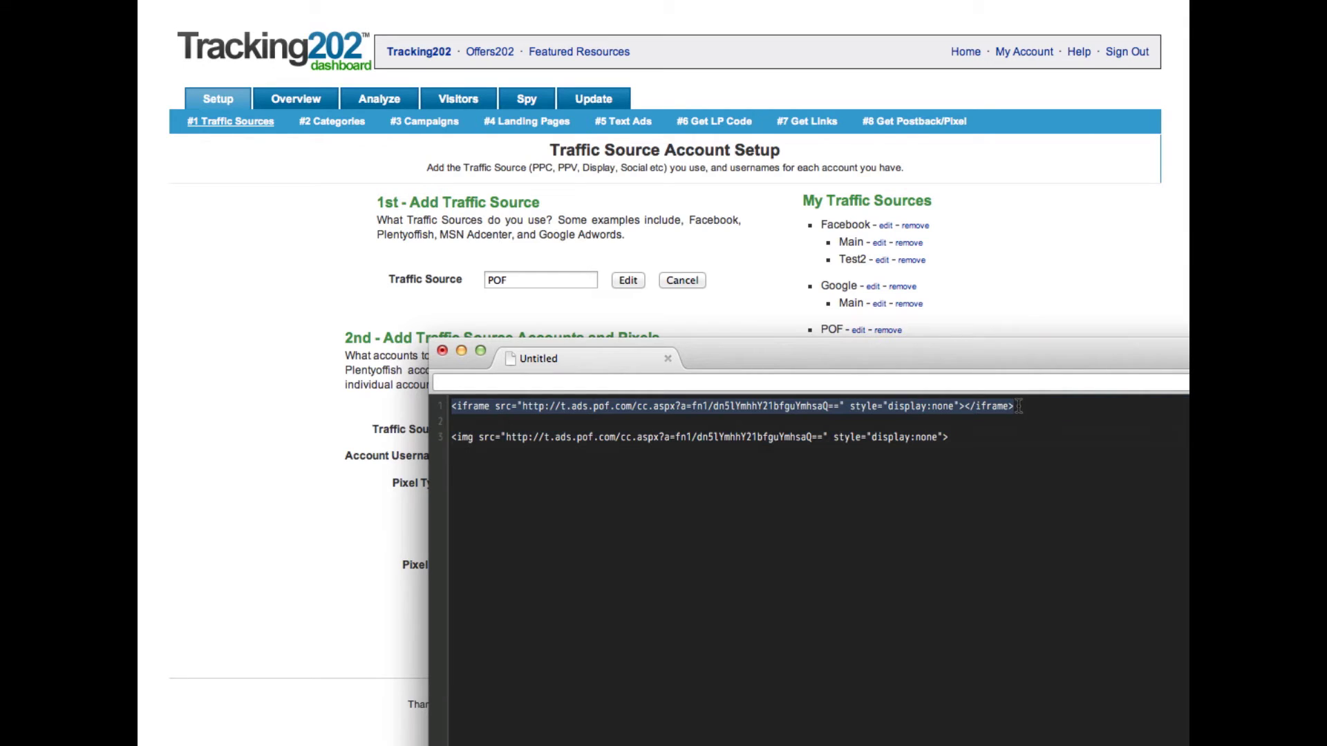
pyautogui.click(891, 509)
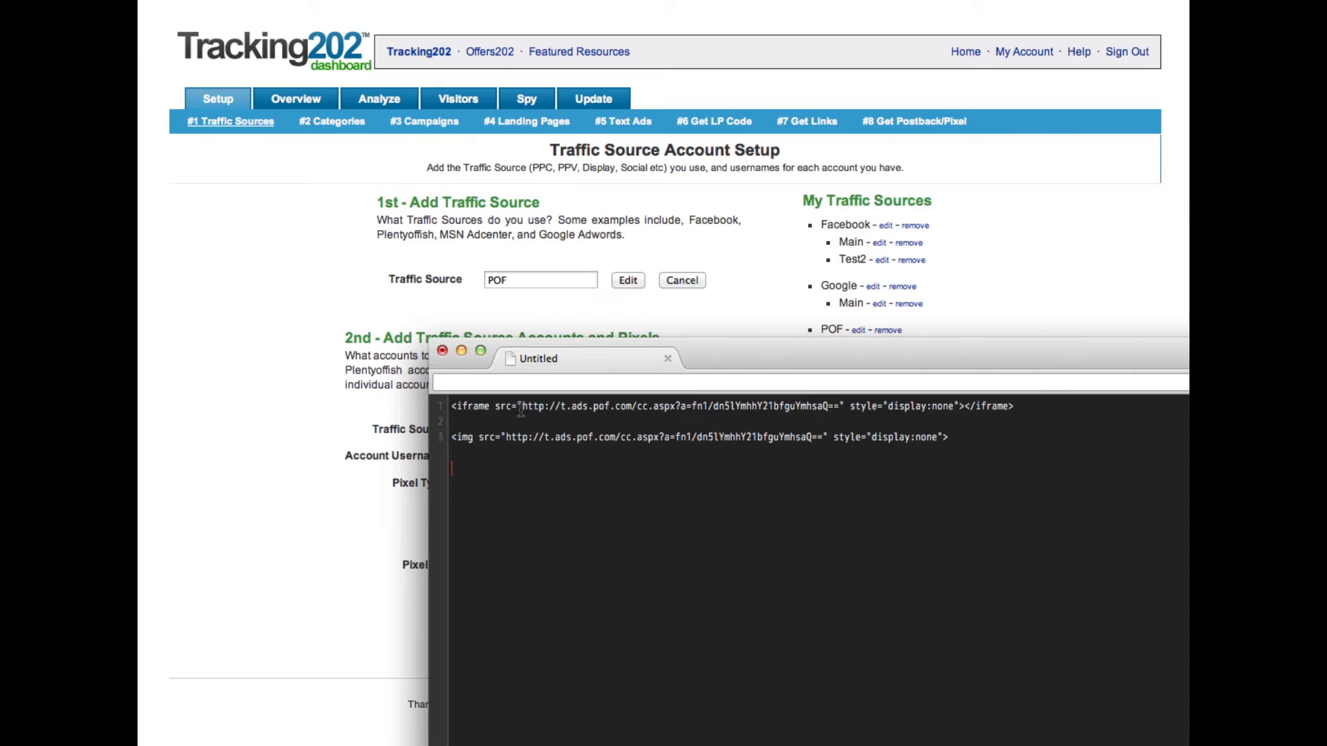
pyautogui.moveTo(522, 406); pyautogui.dragTo(832, 405)
pyautogui.hotkey('ctrl', 'c')
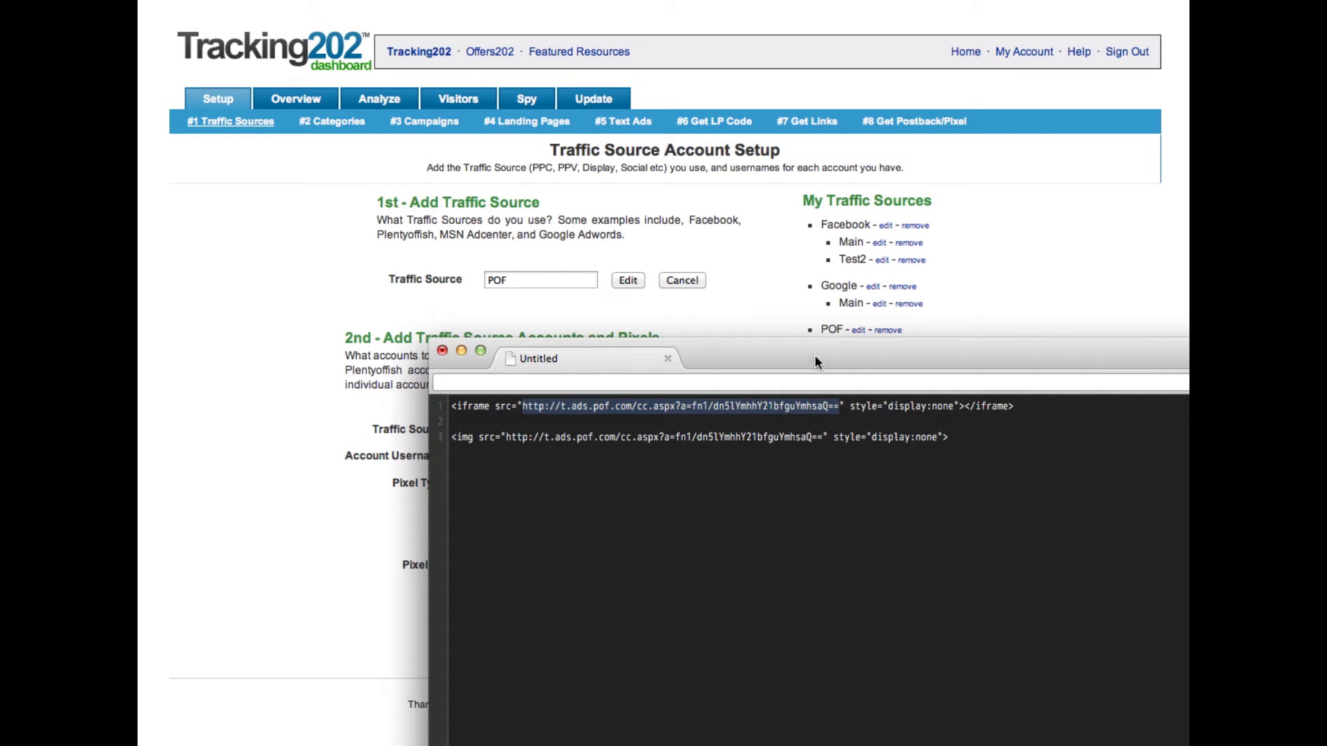
pyautogui.moveTo(720, 358); pyautogui.dragTo(951, 10)
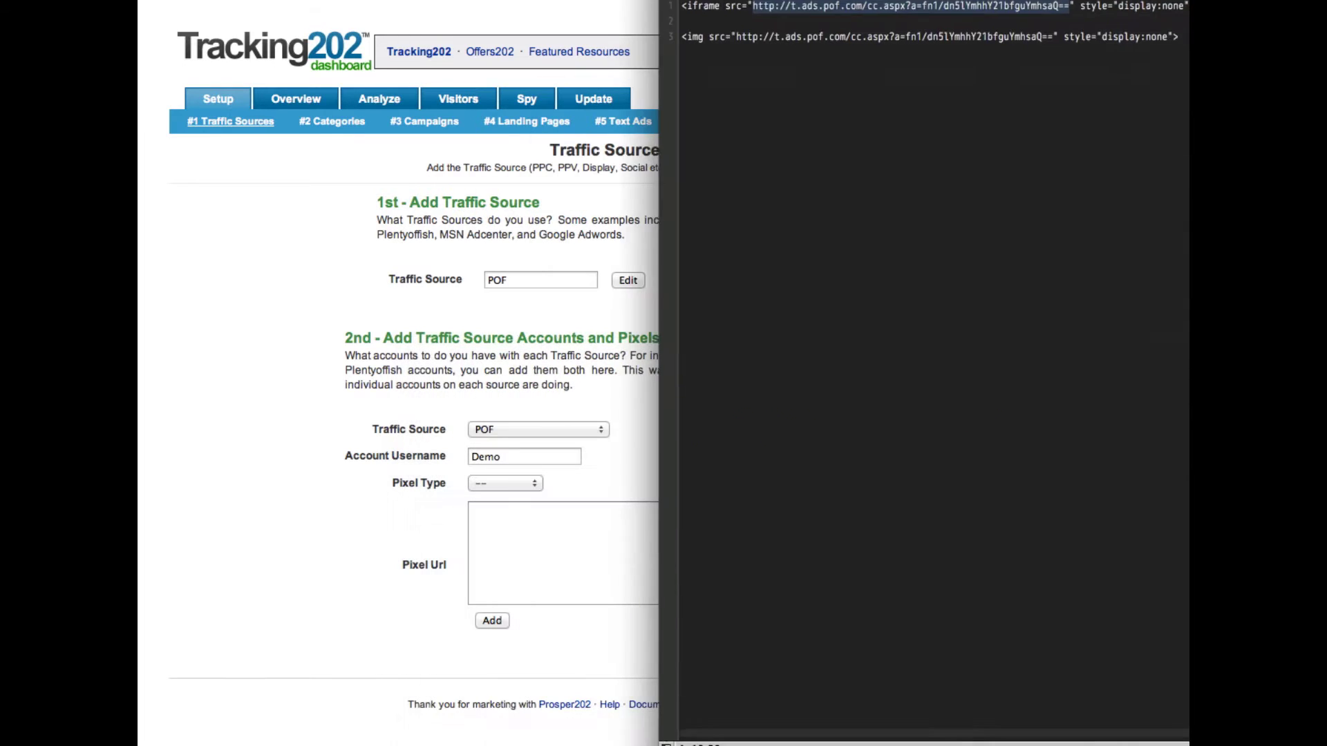
pyautogui.hotkey('alt', 'Tab')
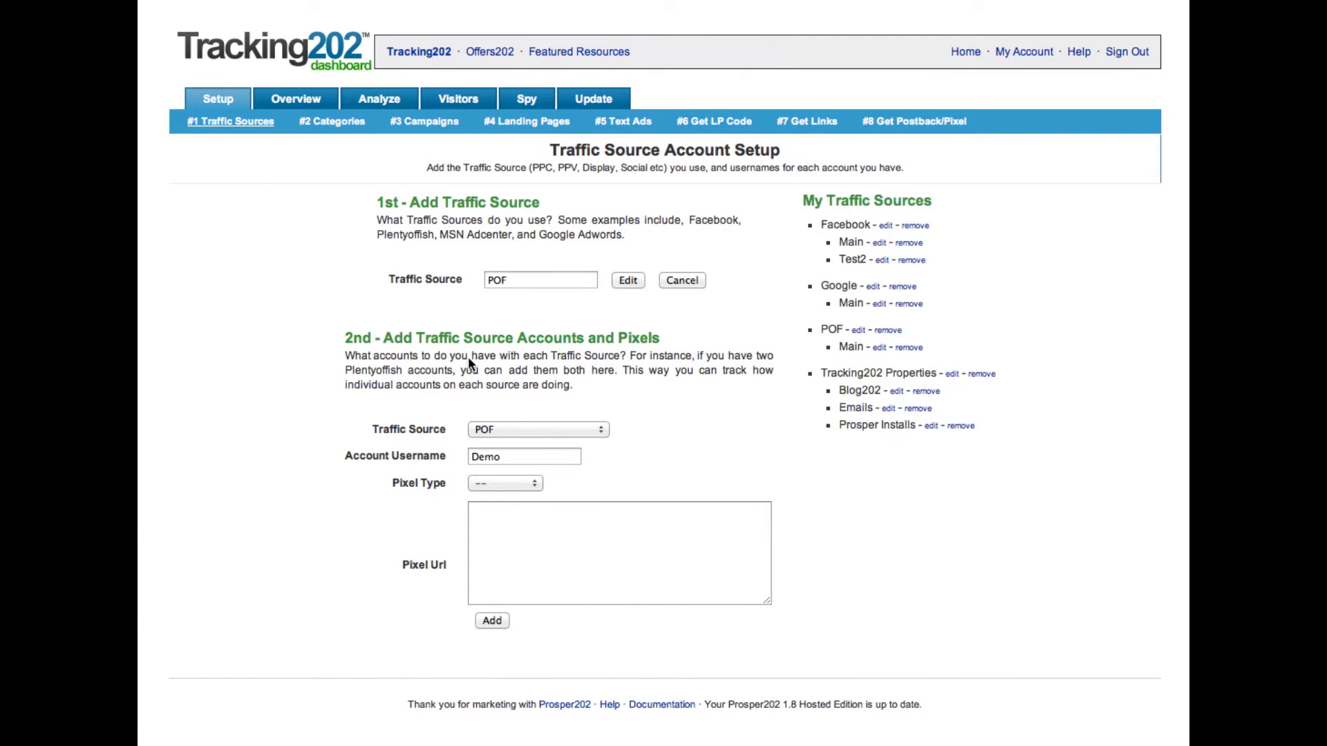
# Set Pixel Type to Iframe, paste the POF pixel URL and widen the Pixel Url box.
pyautogui.click(501, 482)
pyautogui.click(499, 483)
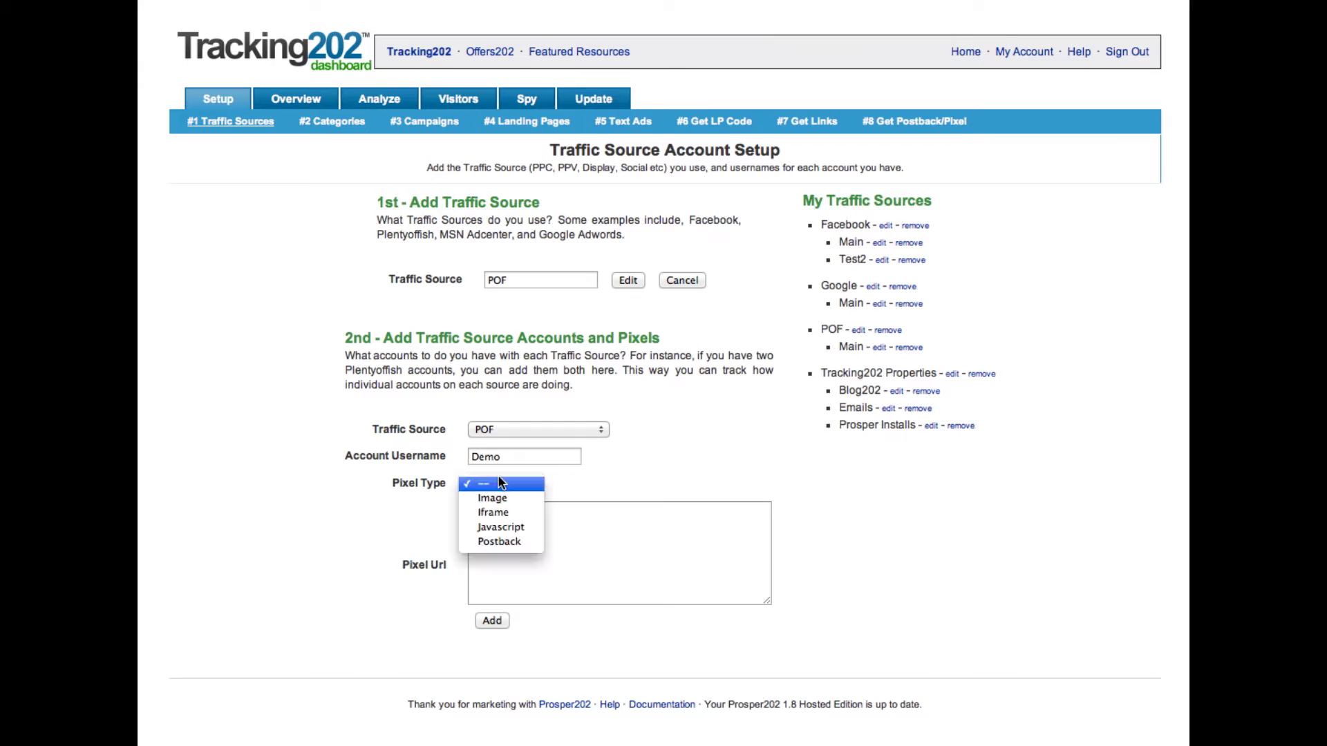
pyautogui.click(499, 499)
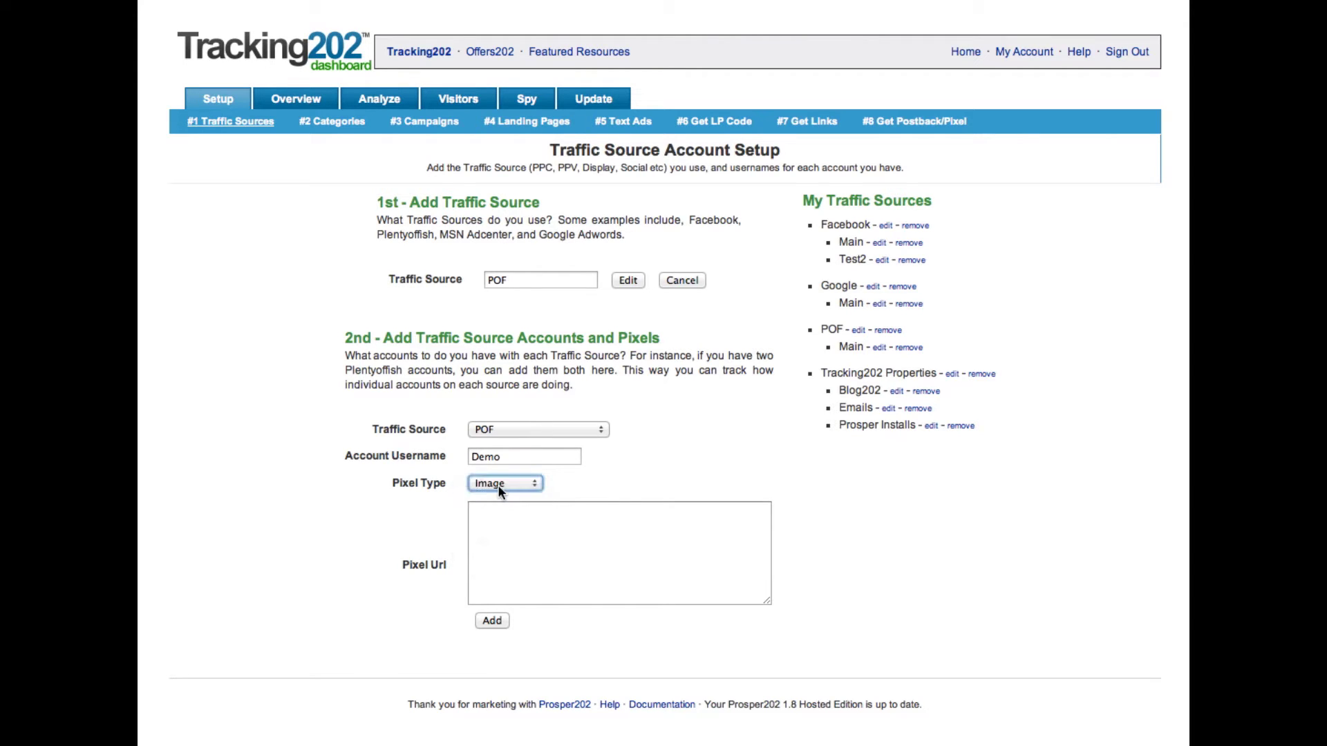
pyautogui.click(496, 483)
pyautogui.click(497, 503)
pyautogui.click(498, 562)
pyautogui.hotkey('ctrl', 'v')
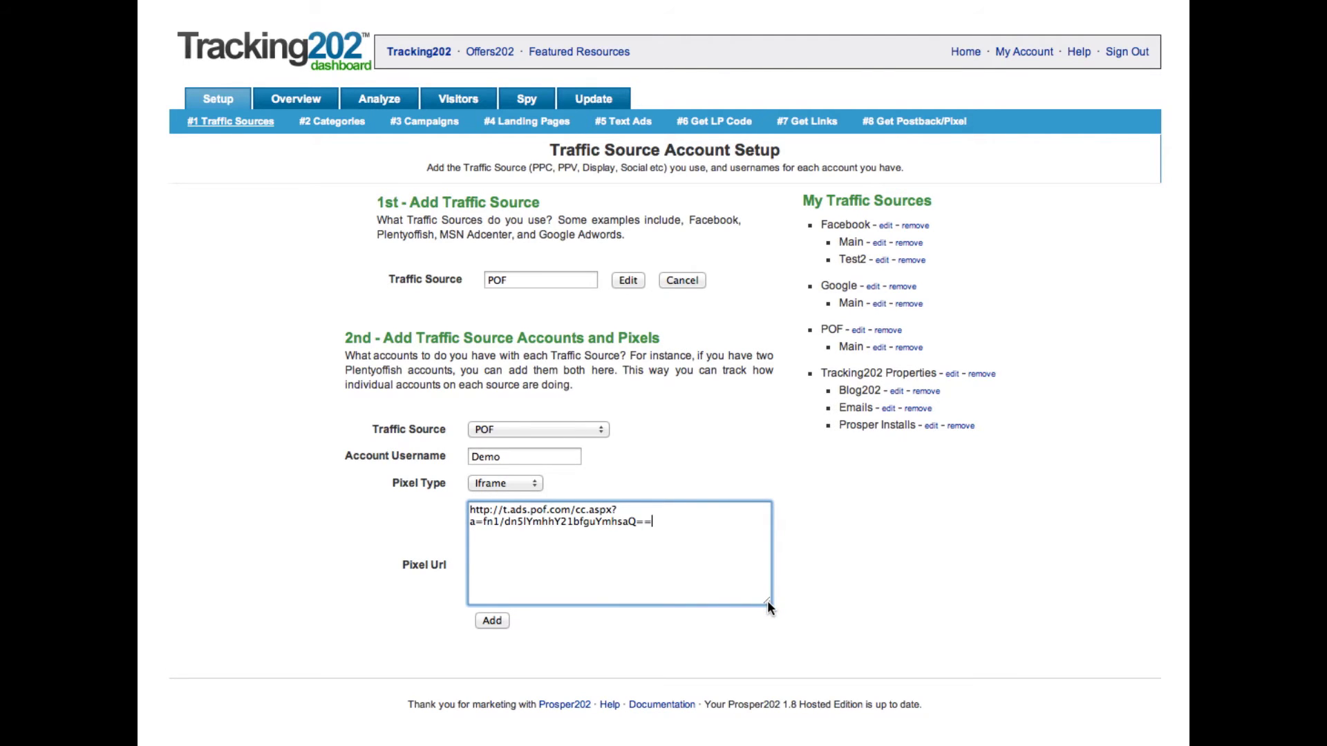
pyautogui.moveTo(767, 601); pyautogui.dragTo(864, 592)
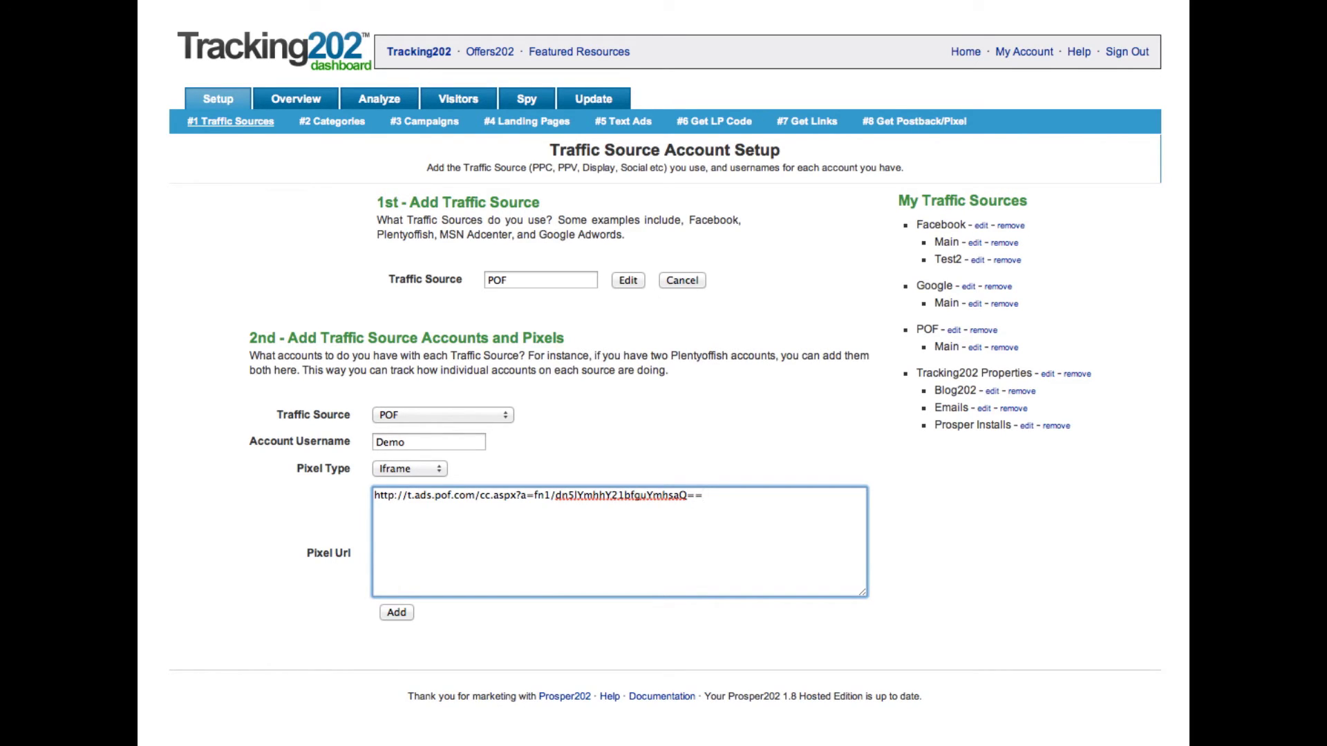
# Paste a second pixel URL with its ID changed to newurl, then add the Demo account.
pyautogui.hotkey('ctrl', 'v')
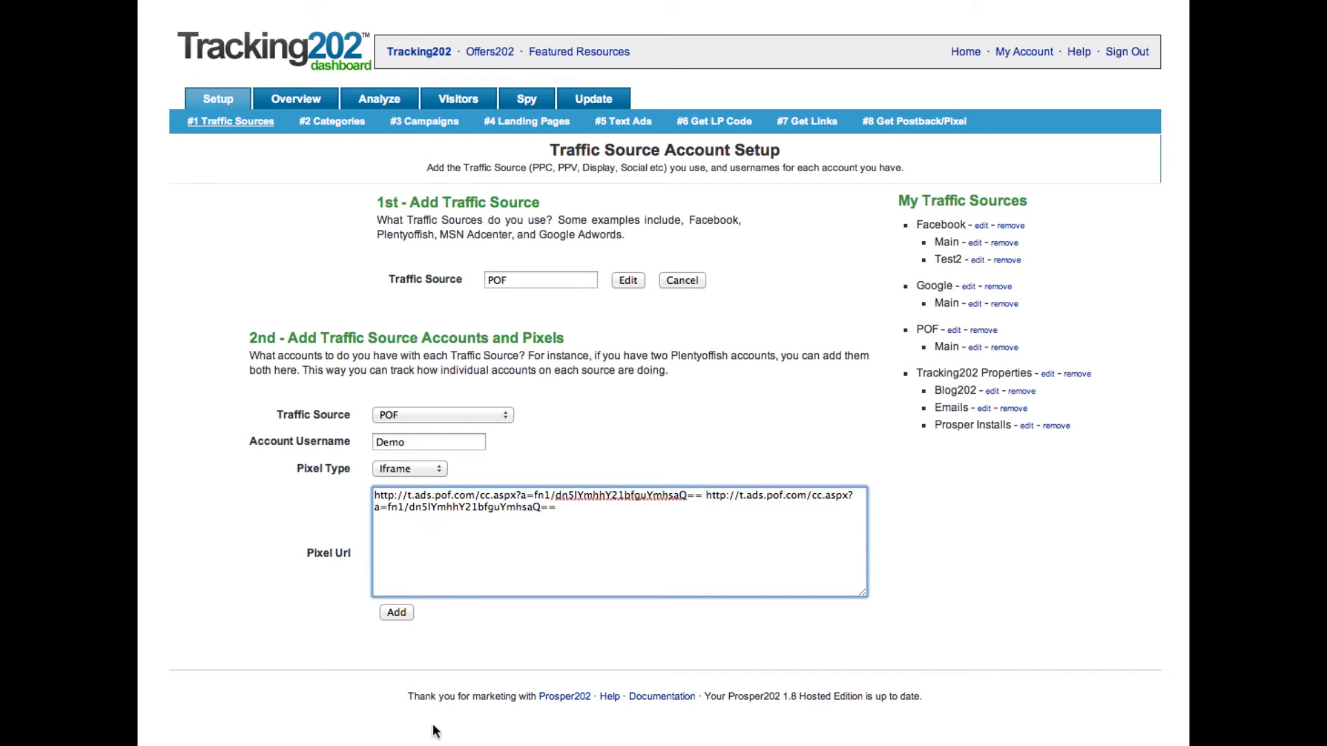
pyautogui.moveTo(543, 508); pyautogui.dragTo(411, 508)
pyautogui.write('newur')
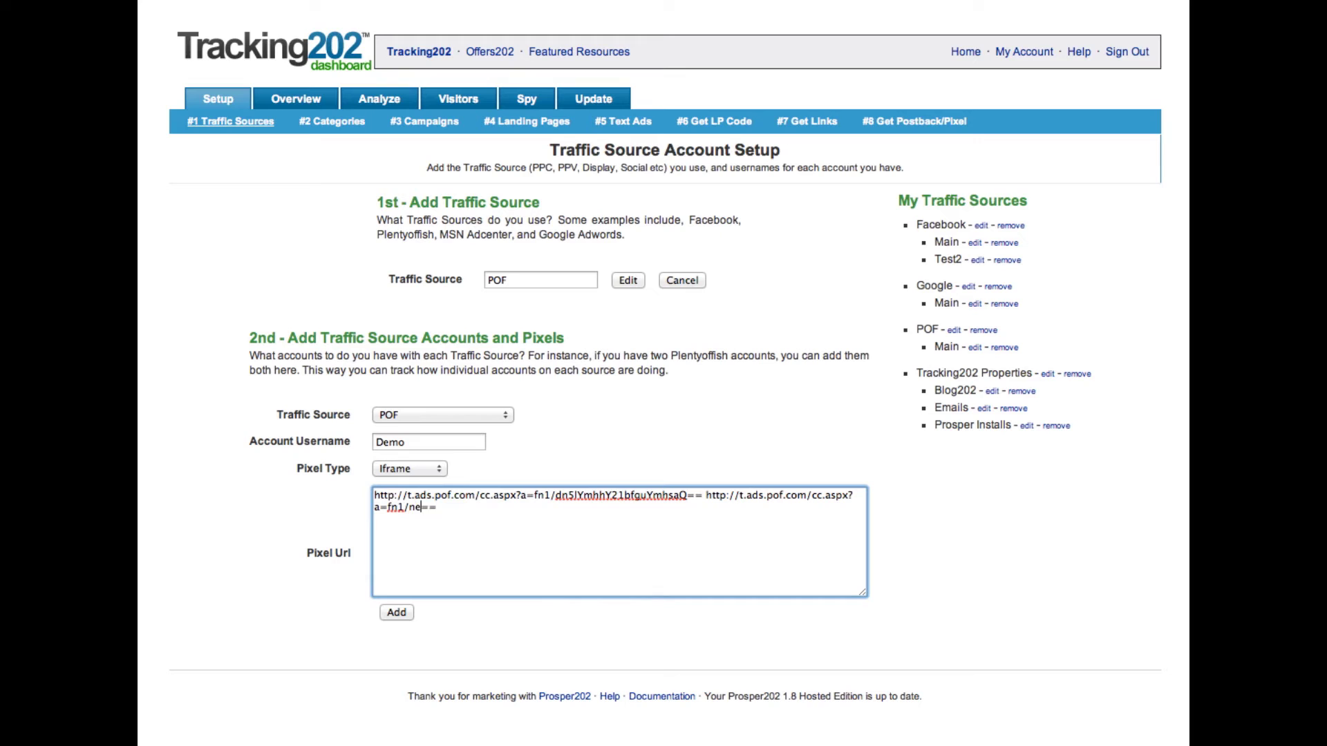
pyautogui.write('l')
pyautogui.click(507, 613)
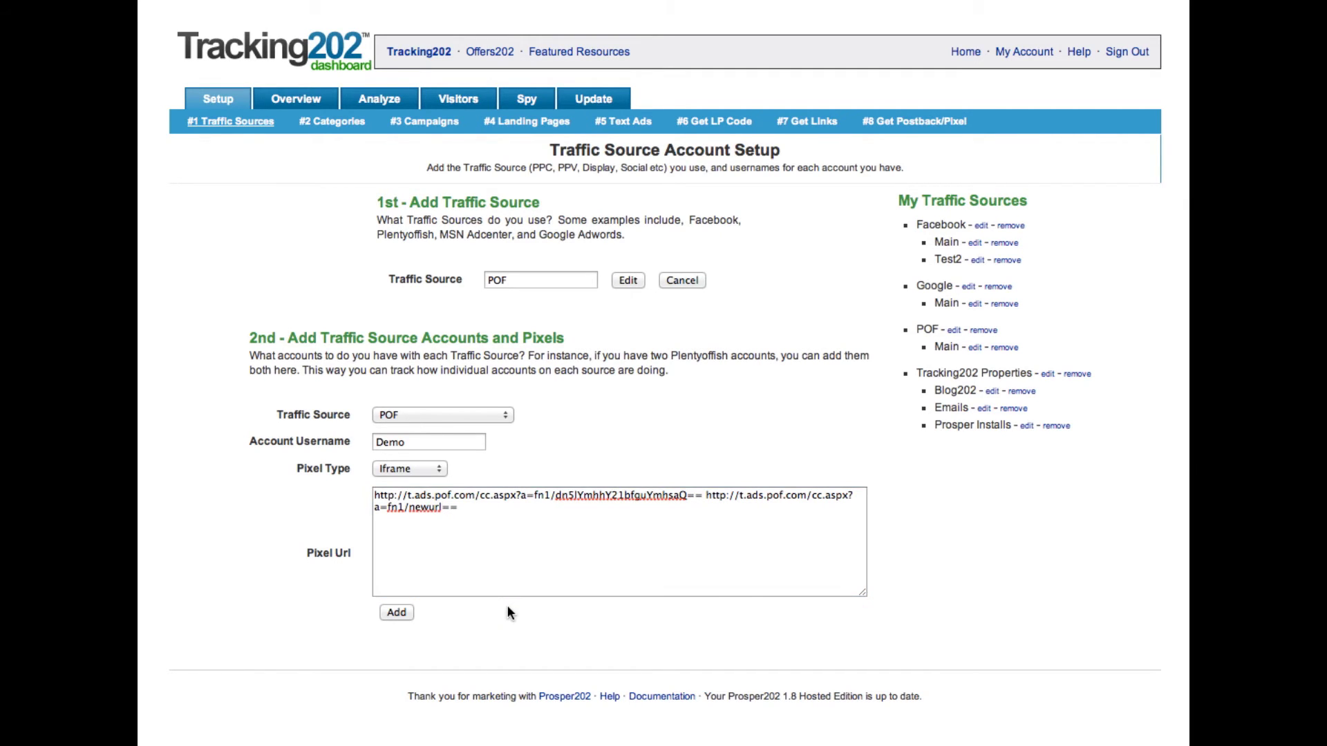
pyautogui.click(395, 614)
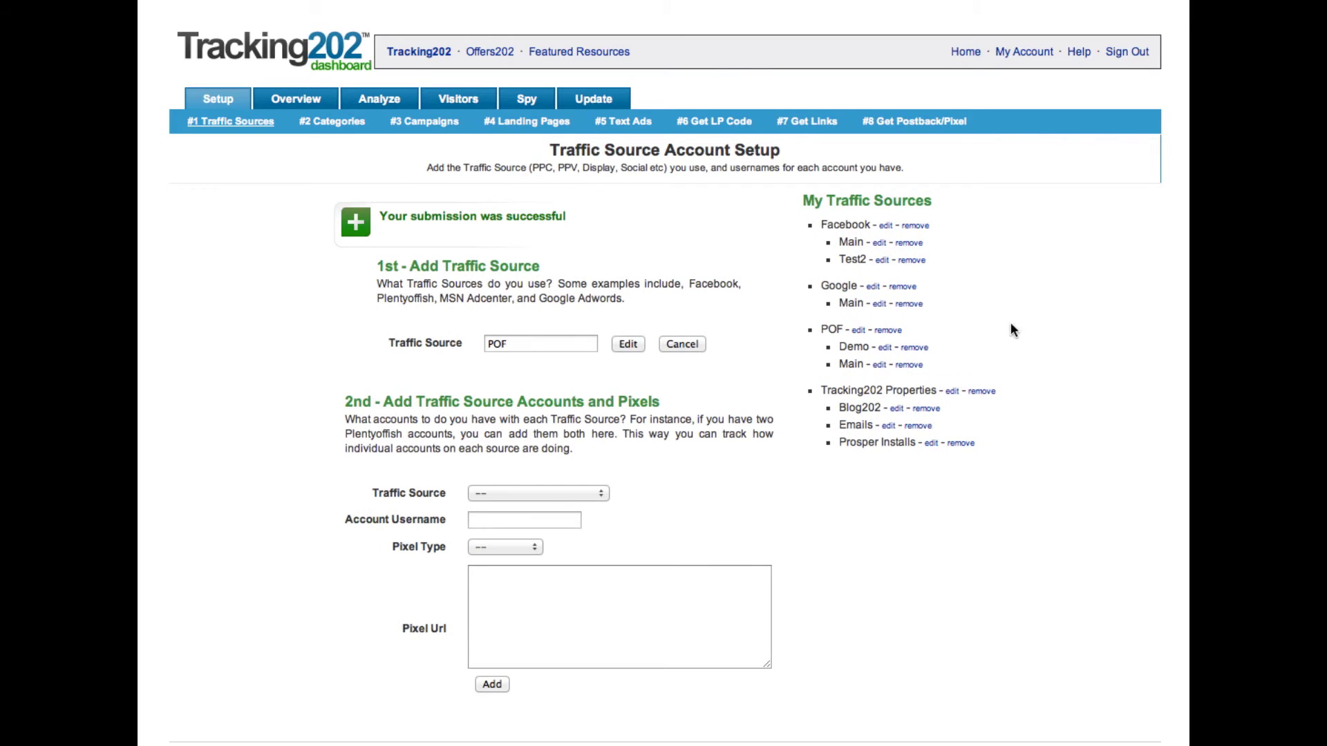
# Edit Demo under POF and enlarge the Pixel Url box to check both saved URLs.
pyautogui.click(886, 347)
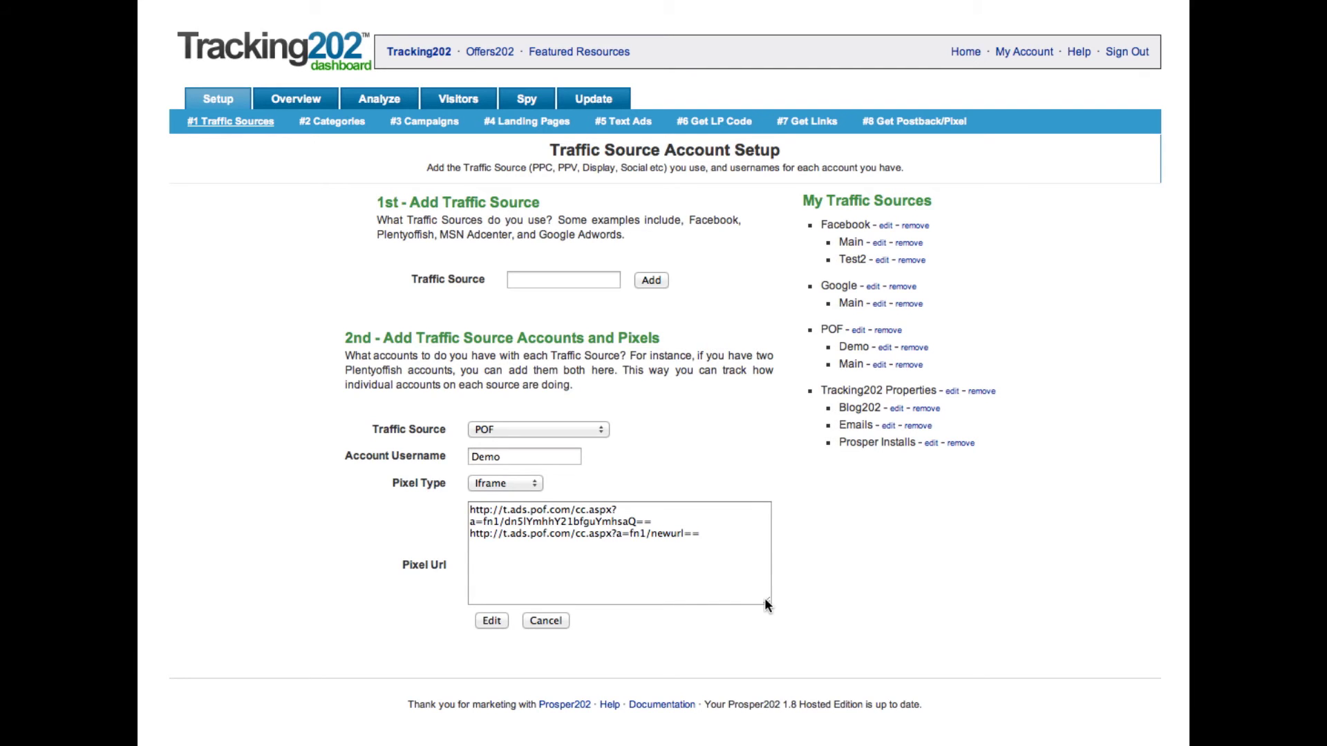
pyautogui.moveTo(764, 599); pyautogui.dragTo(792, 589)
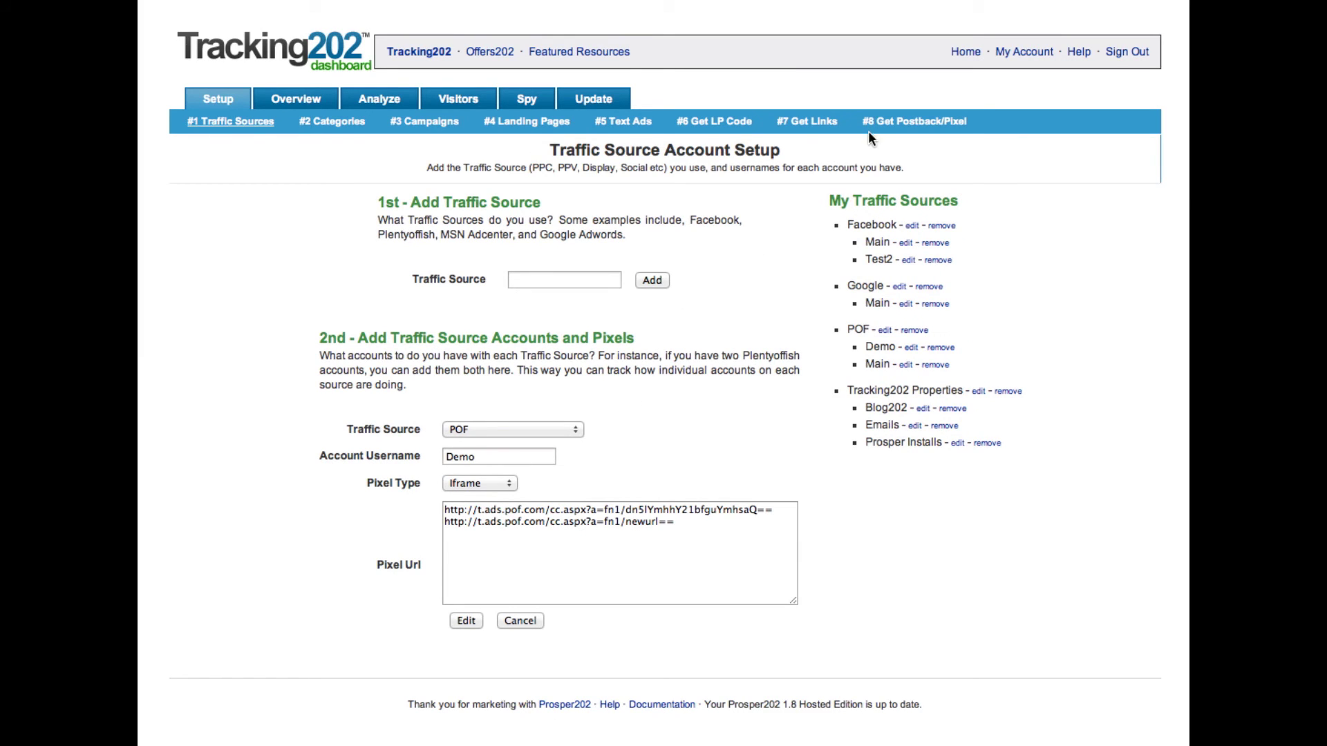
# On #8 Get Postback/Pixel, choose Universal Smart Pixel and click in its iframe code.
pyautogui.click(908, 121)
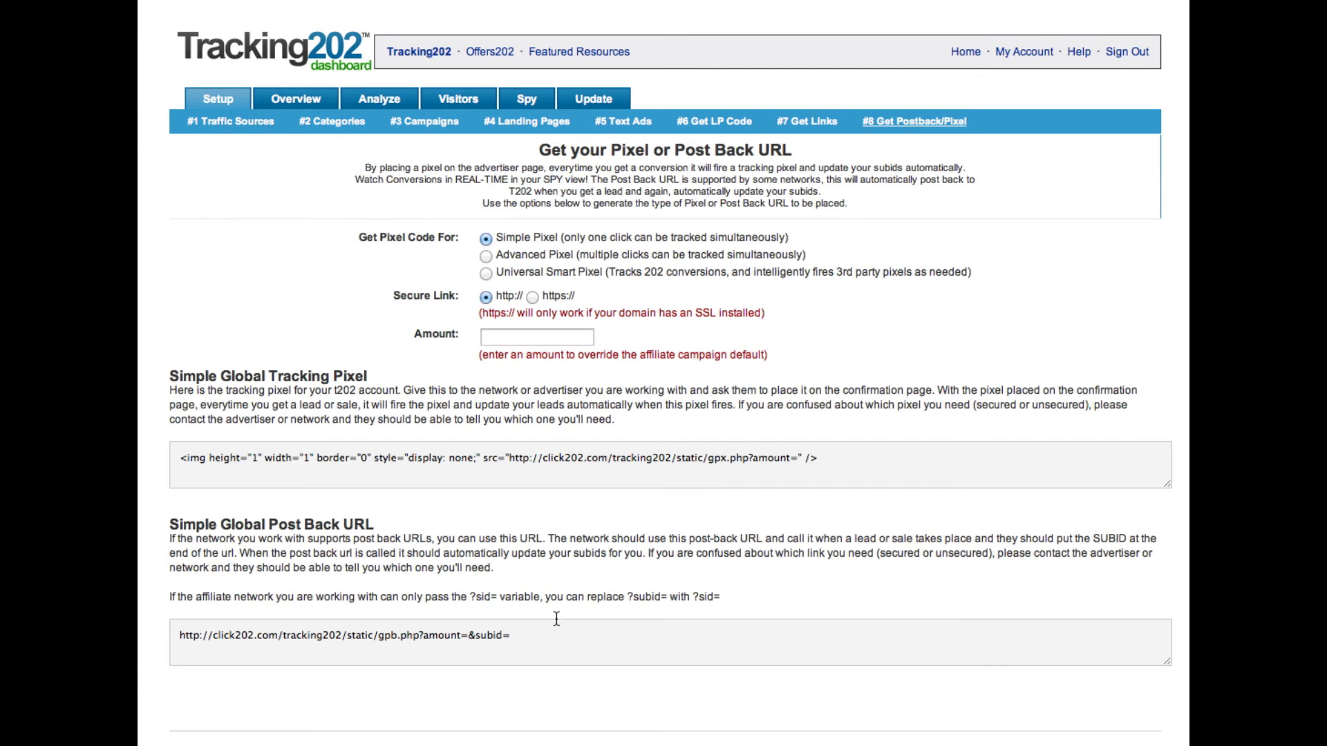
pyautogui.click(485, 274)
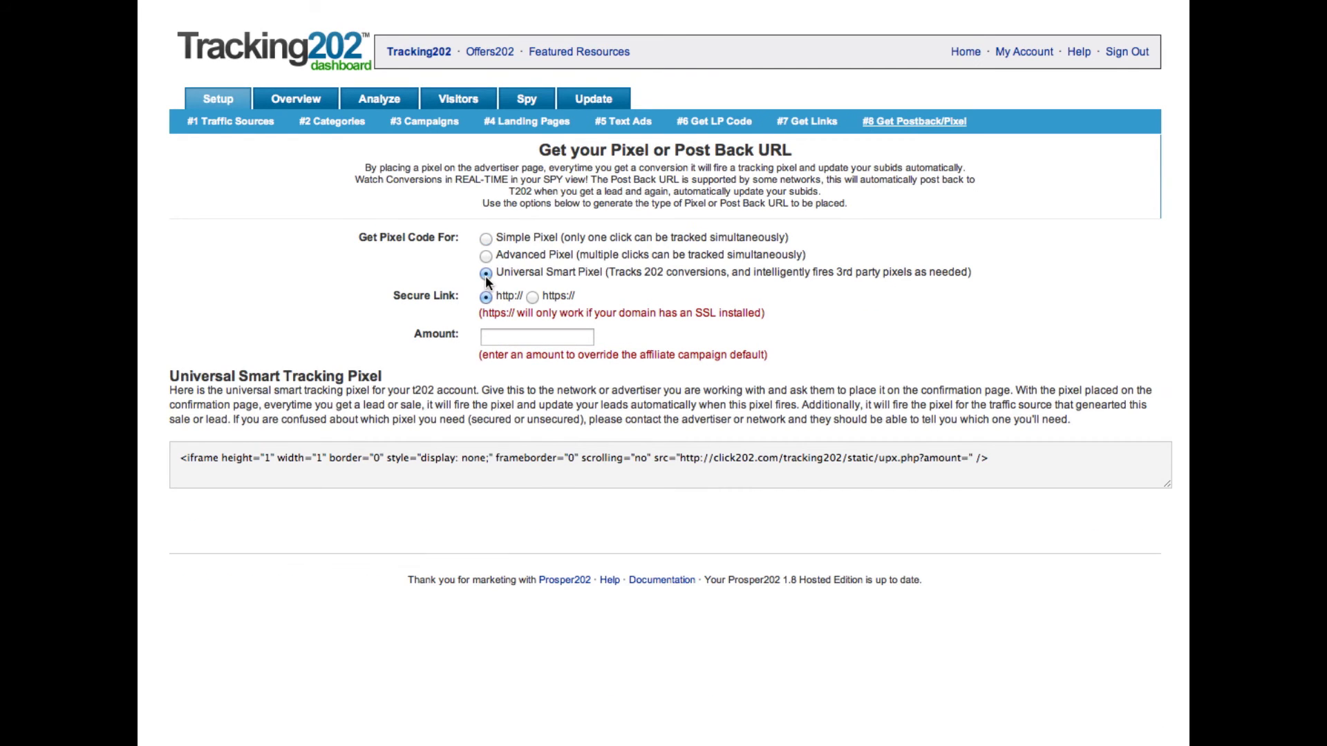
pyautogui.click(181, 457)
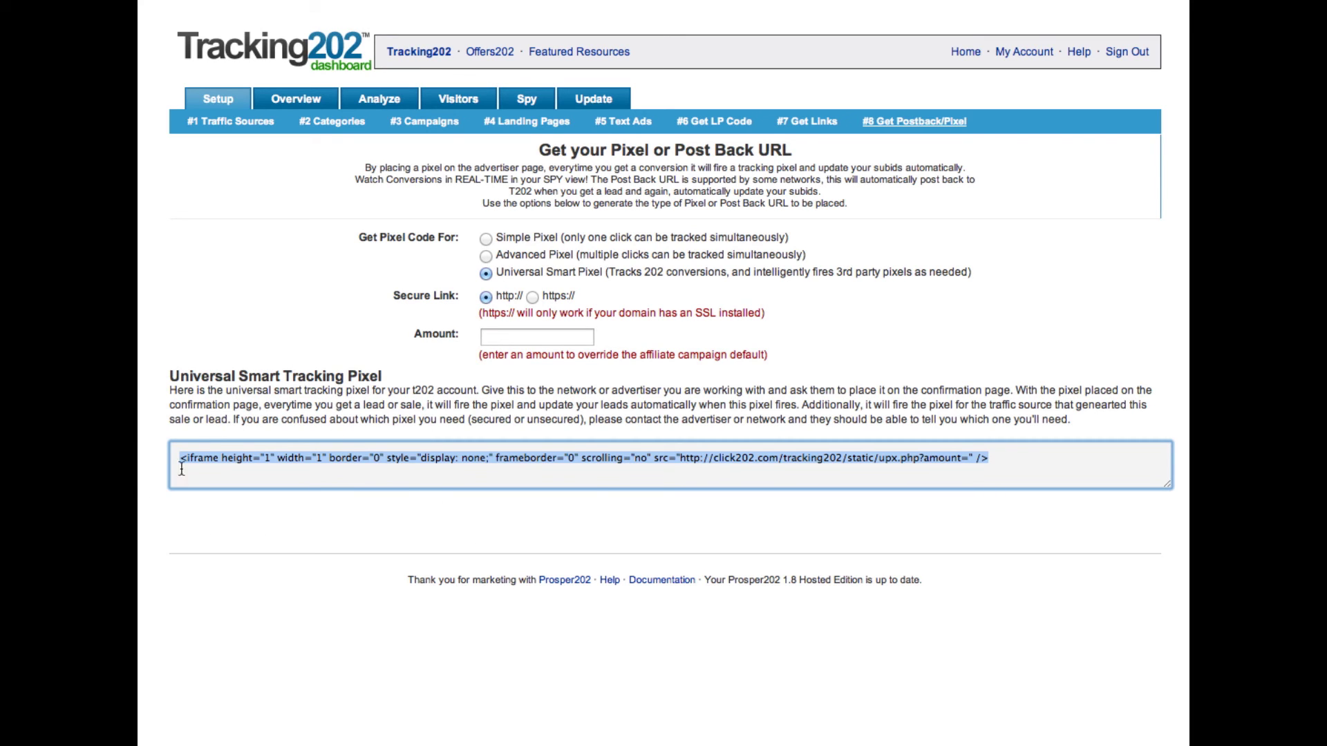
pyautogui.click(210, 460)
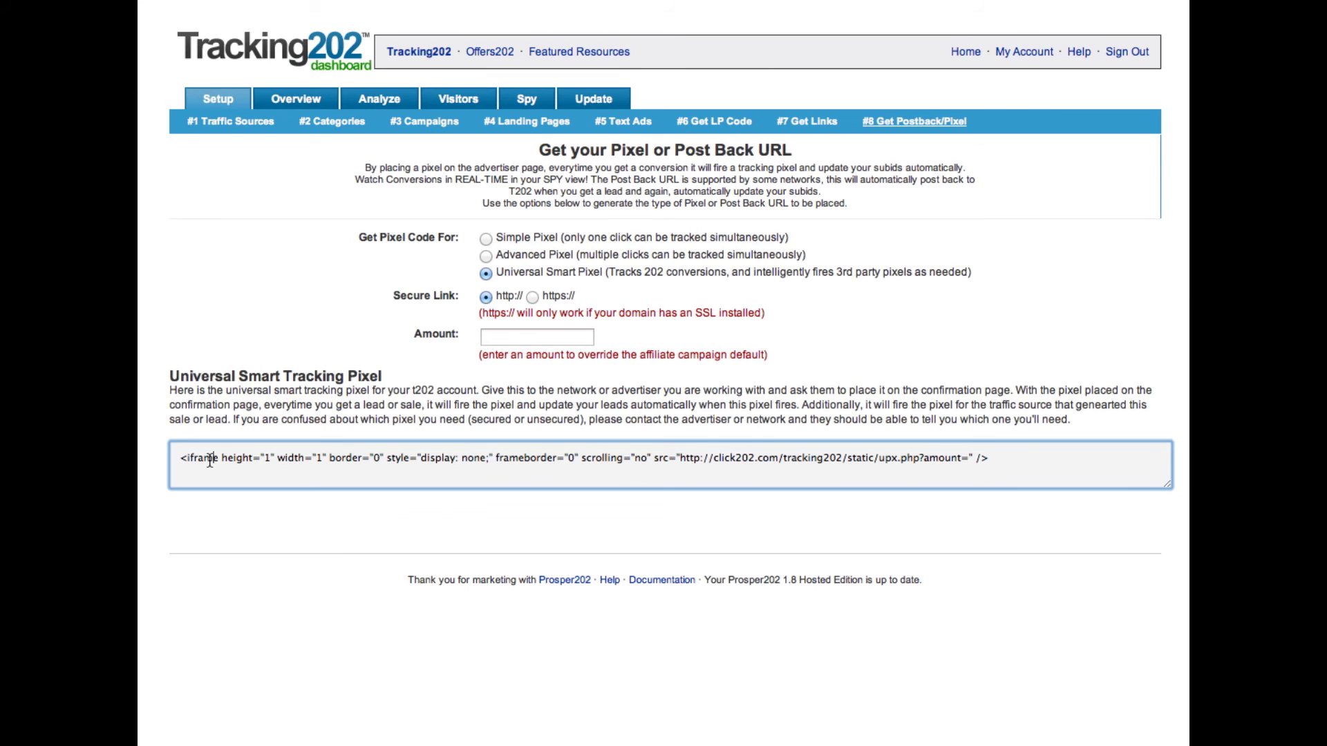